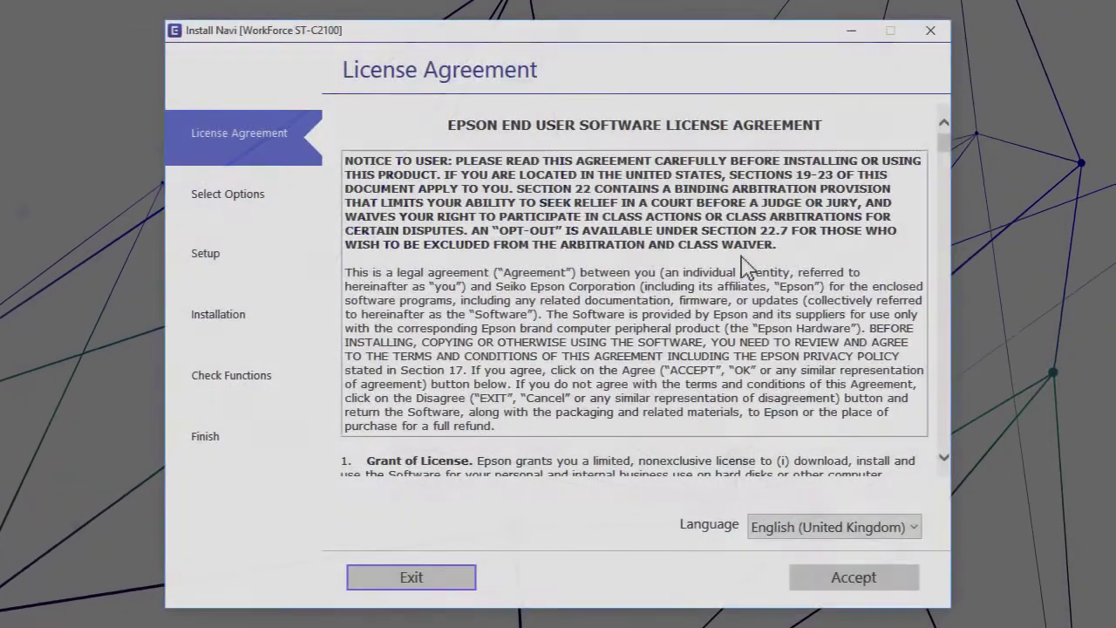
# Accept the license, confirm the ink tanks are filled, and connect to the detected ST-C2100 Series.
pyautogui.click(844, 579)
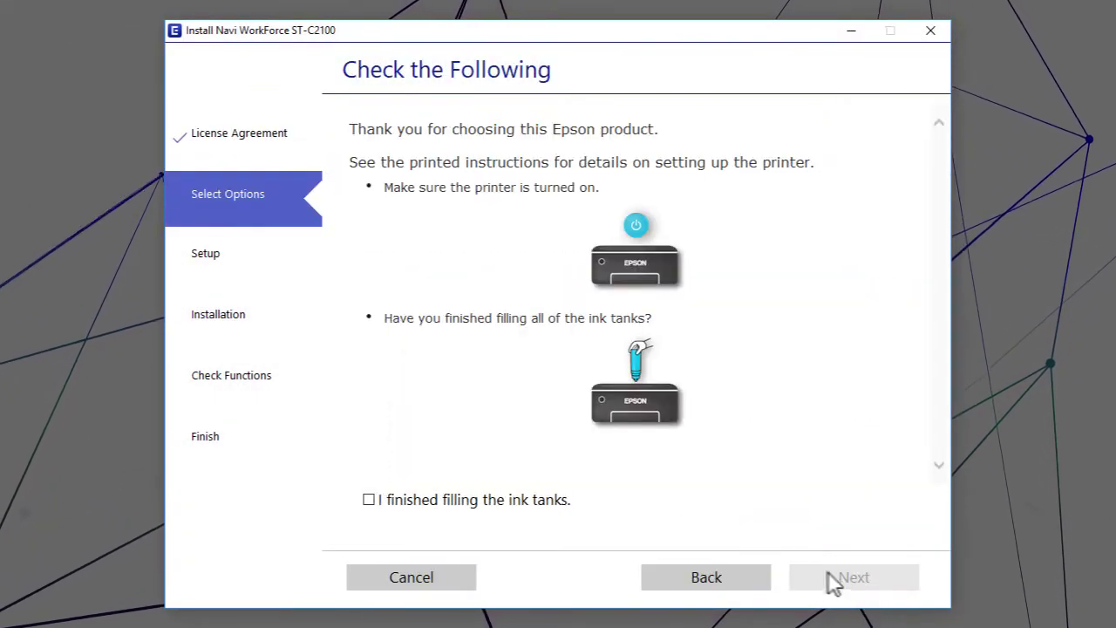
pyautogui.click(368, 503)
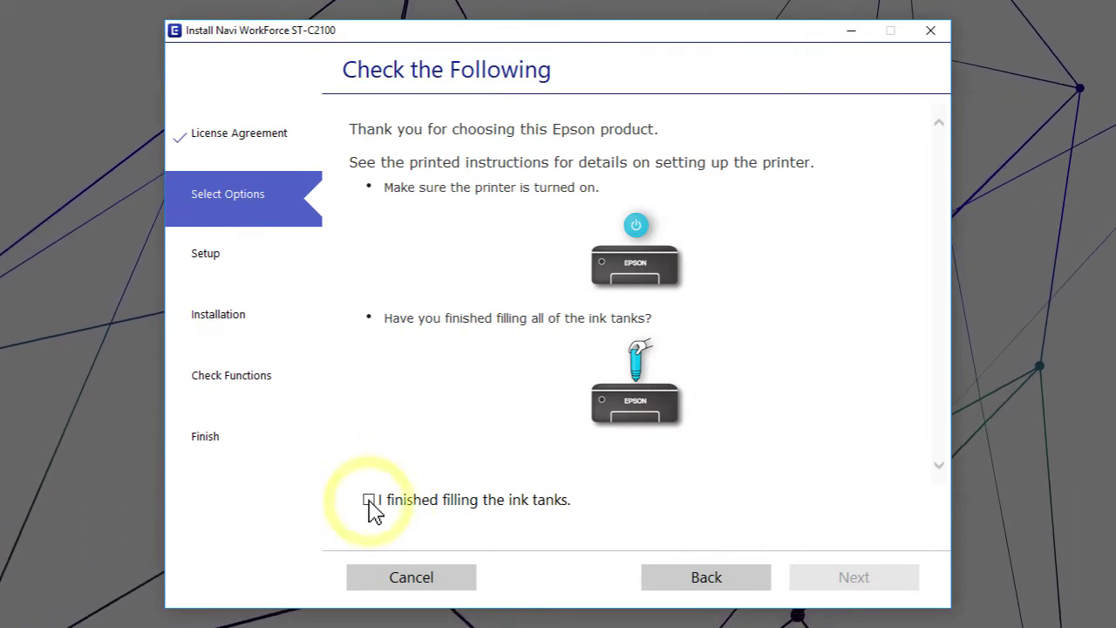
pyautogui.click(850, 583)
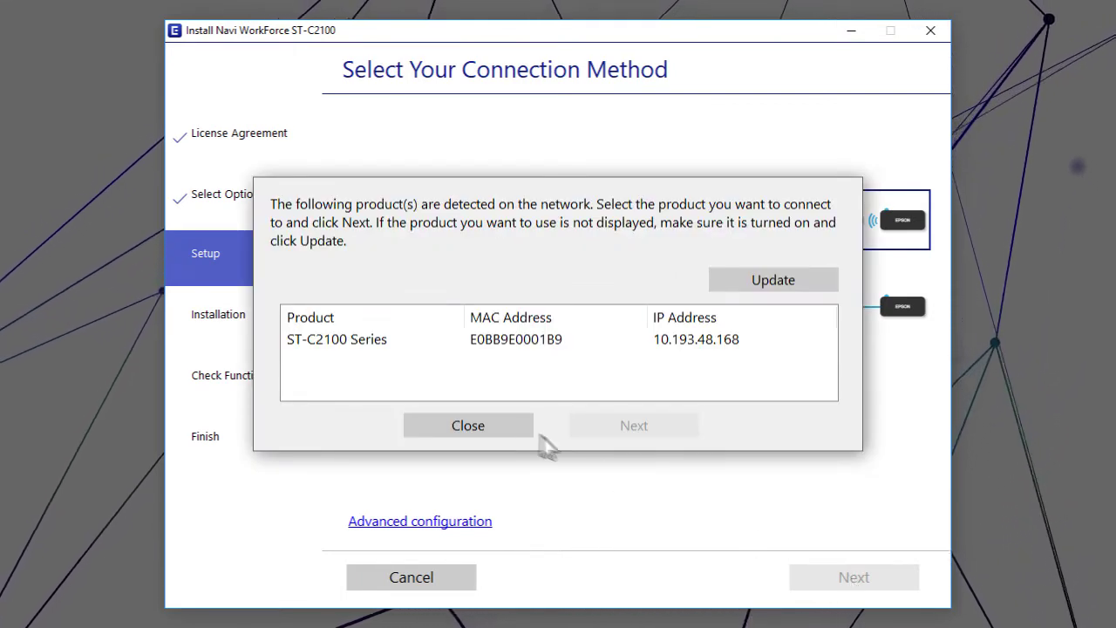
pyautogui.click(331, 341)
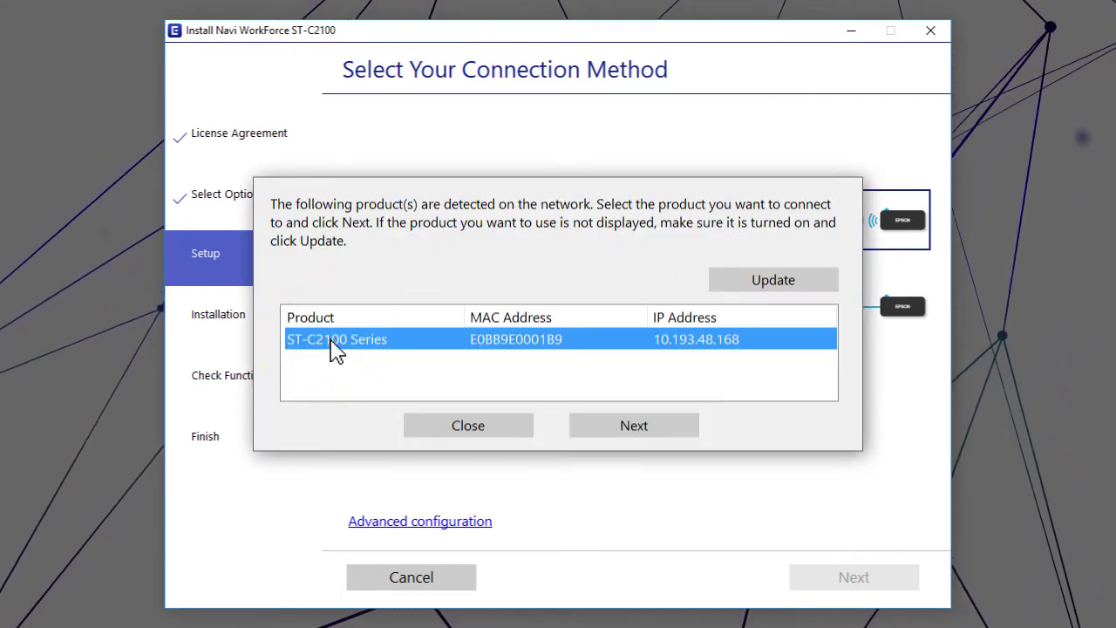
pyautogui.click(631, 434)
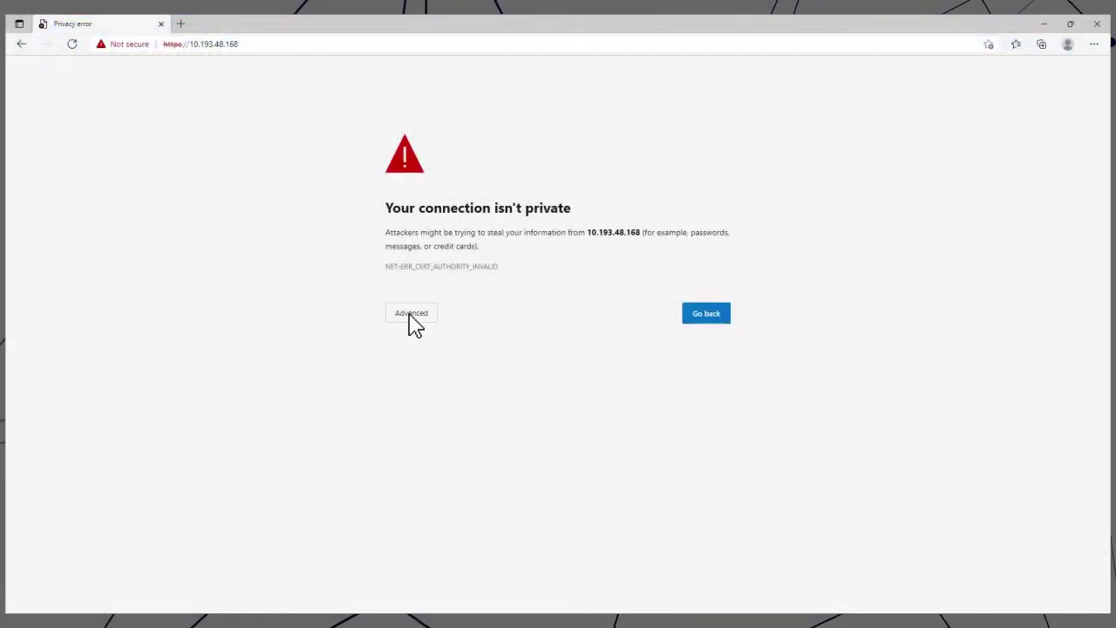
# Bypass the connection-not-private warning and switch Web Config to Advanced Settings.
pyautogui.click(410, 316)
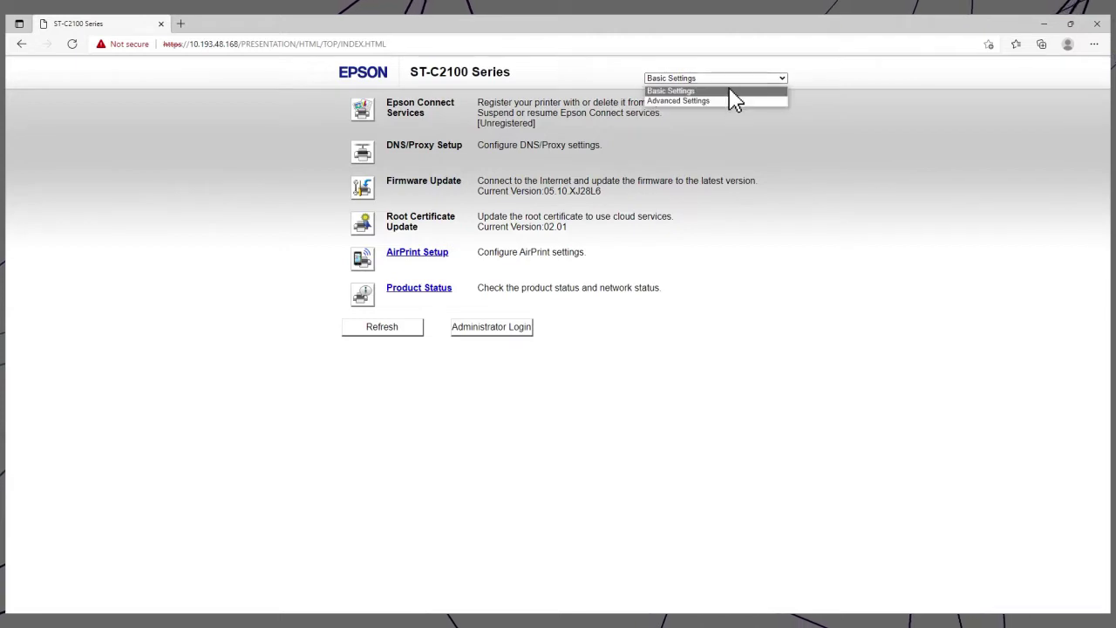
pyautogui.click(731, 101)
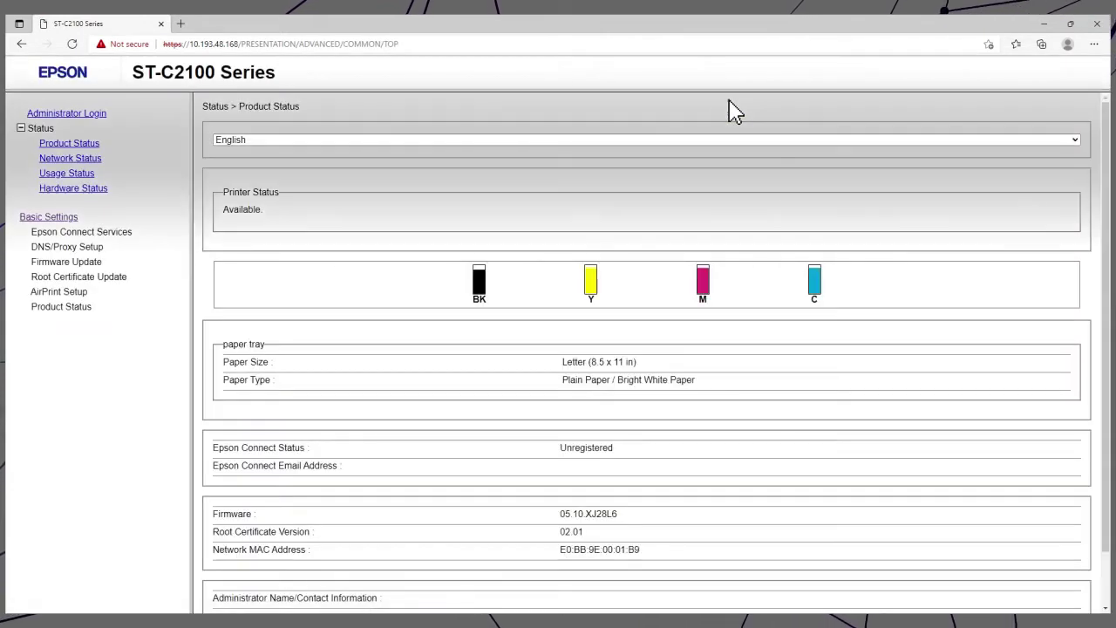
# Log in as administrator by entering the administrator password in Current password.
pyautogui.click(70, 114)
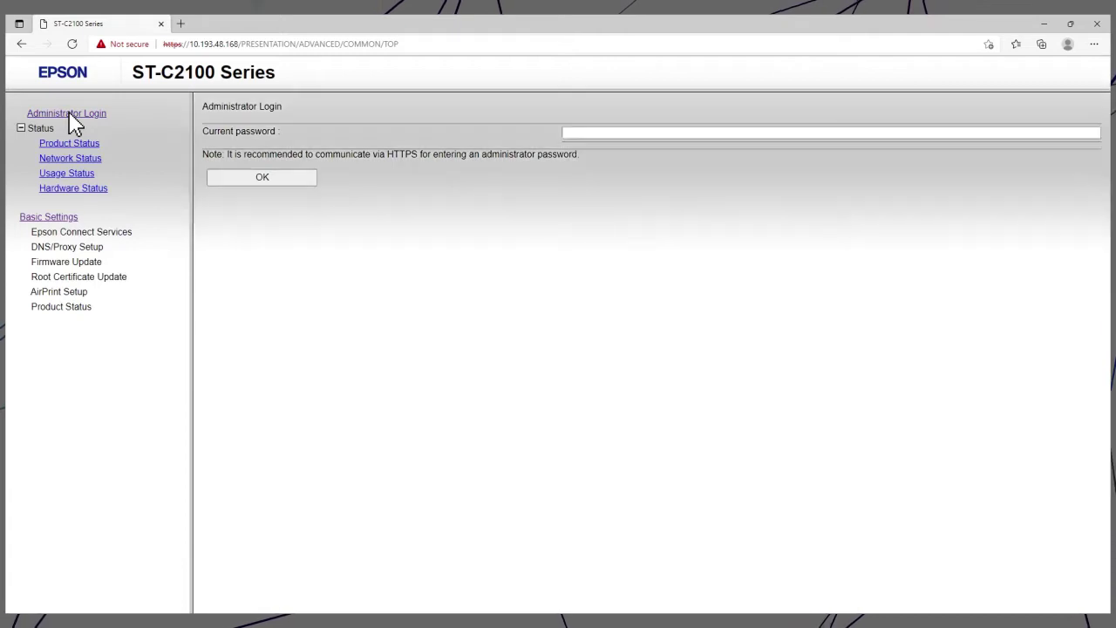
pyautogui.click(582, 136)
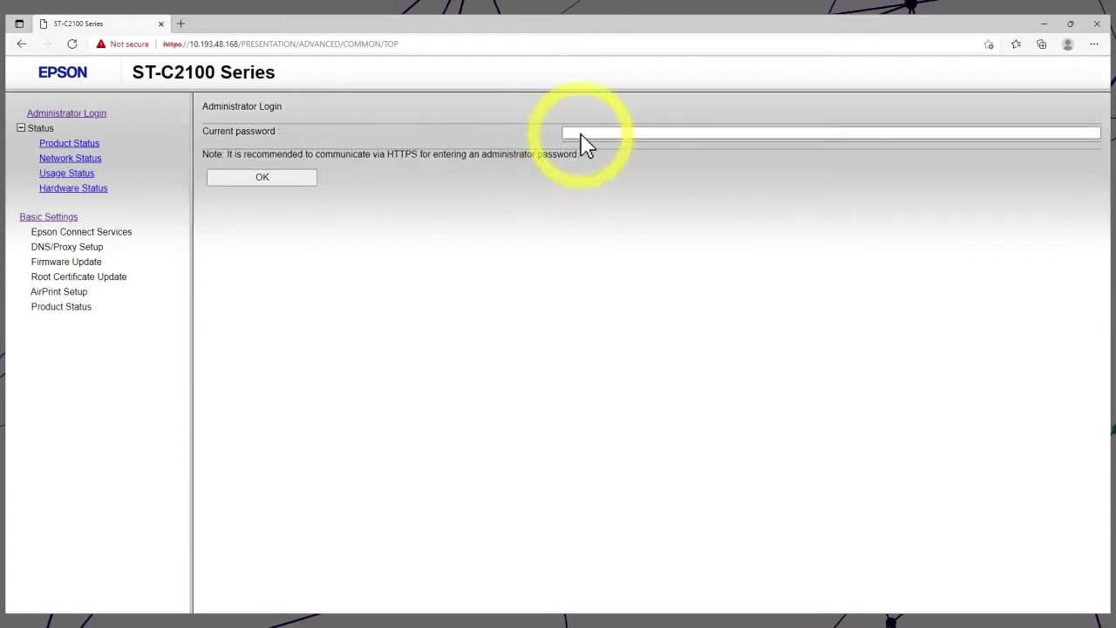
pyautogui.write('a')
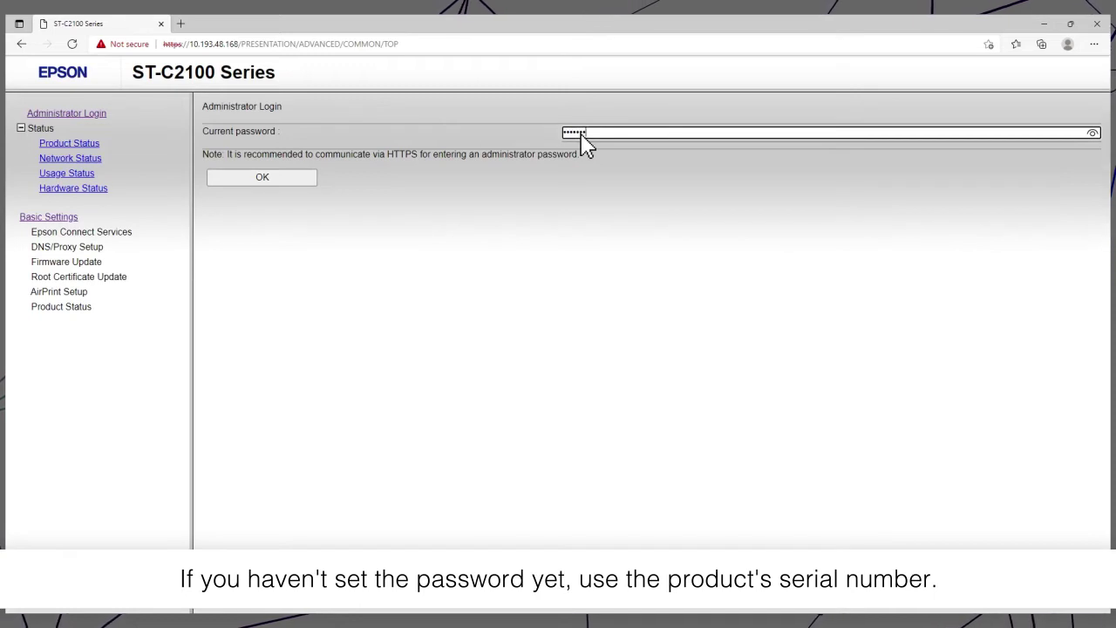
pyautogui.write('aa')
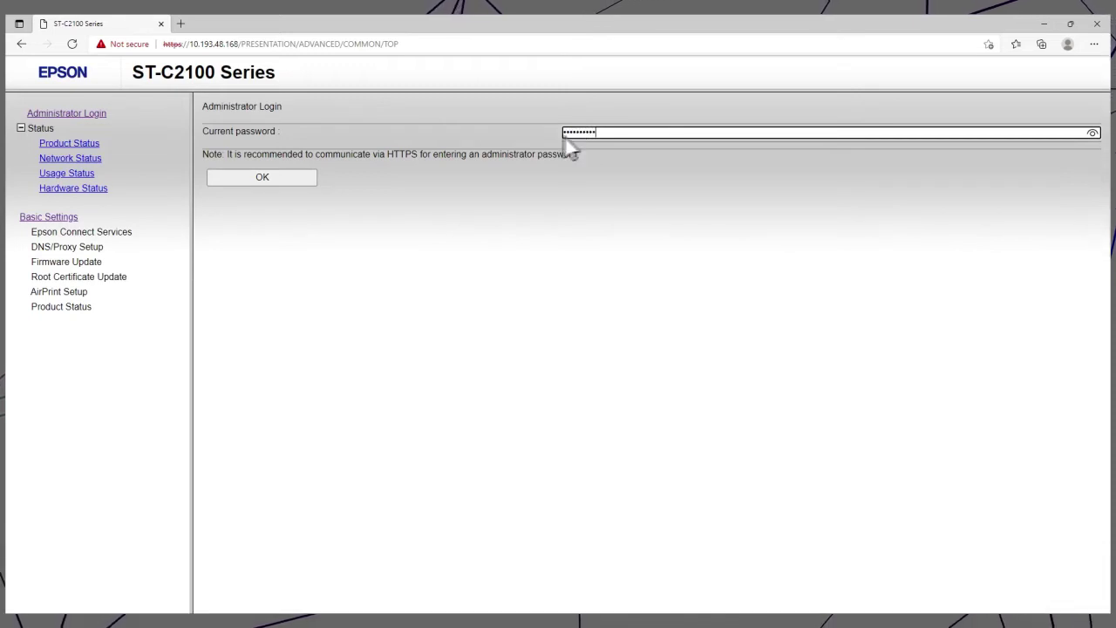
pyautogui.click(263, 181)
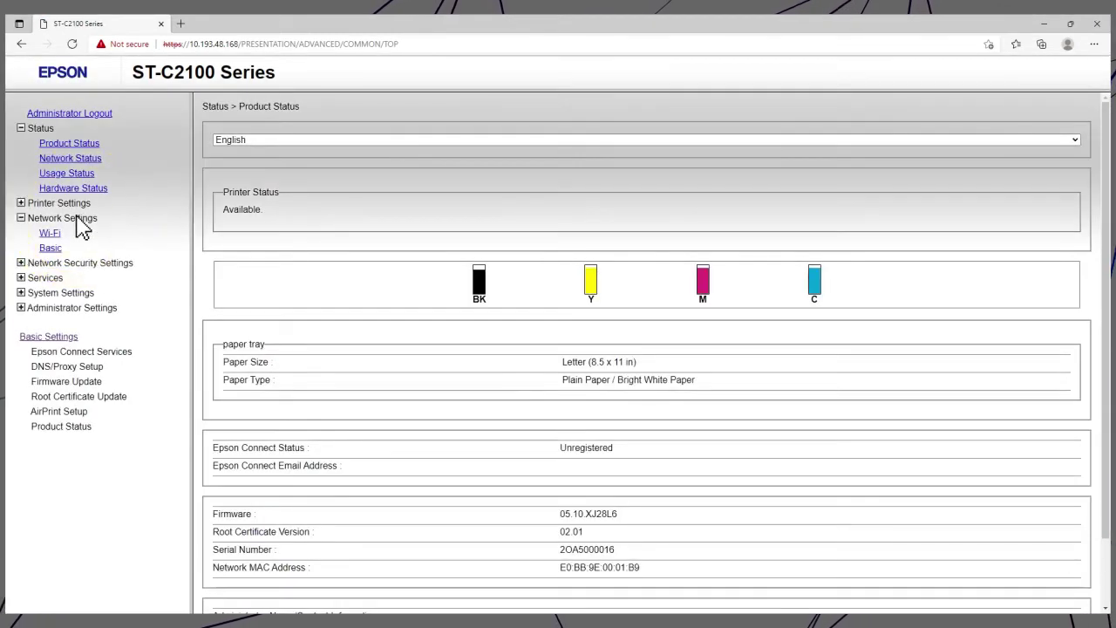
# Set Basic network settings to manual IP 10.193.48.168, mask 255.255.255.0 and gateway, then apply.
pyautogui.click(49, 249)
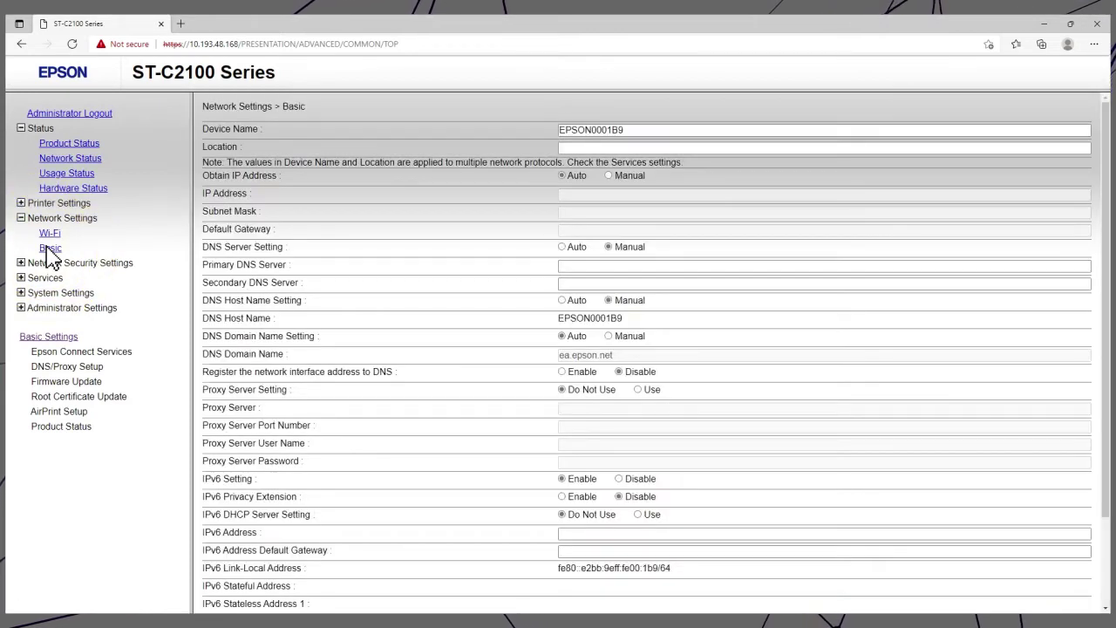
pyautogui.click(609, 175)
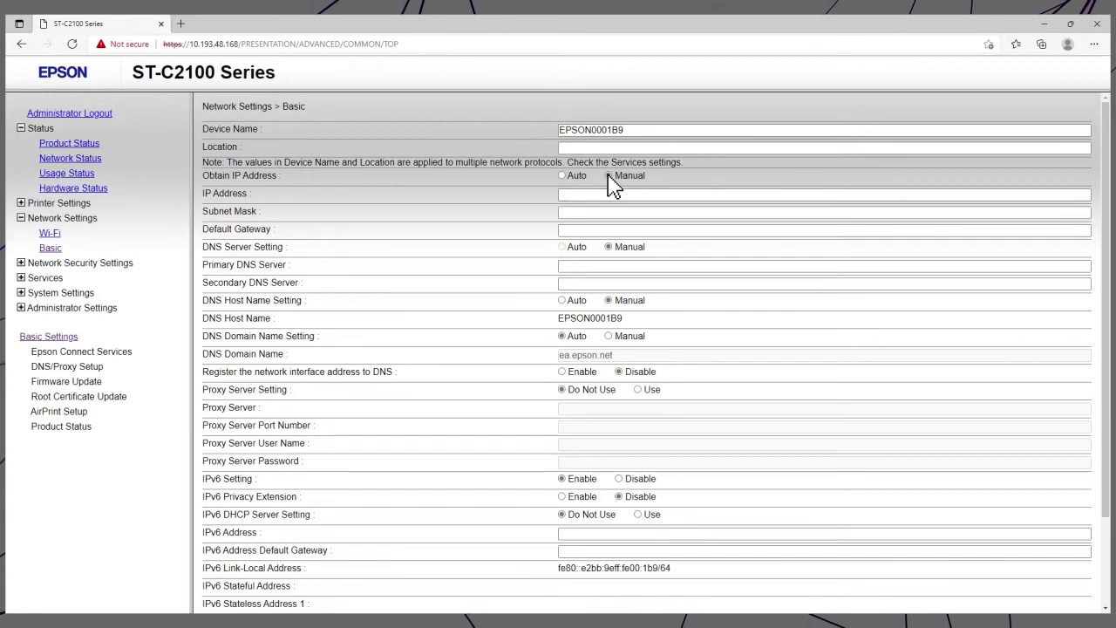
pyautogui.click(700, 196)
pyautogui.write('10.193')
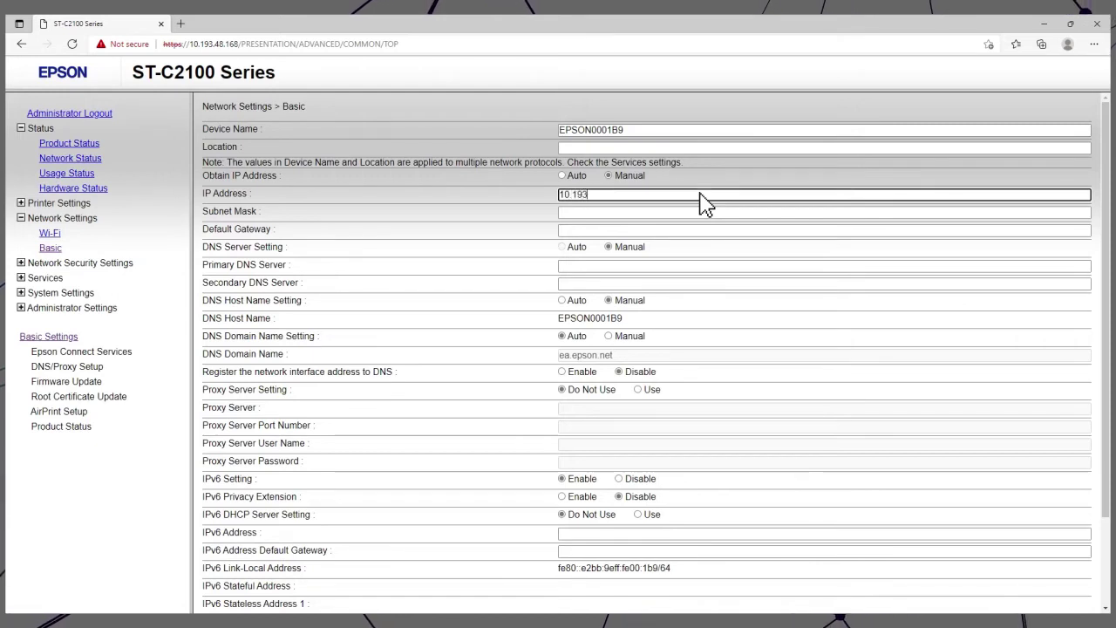
pyautogui.write('.4')
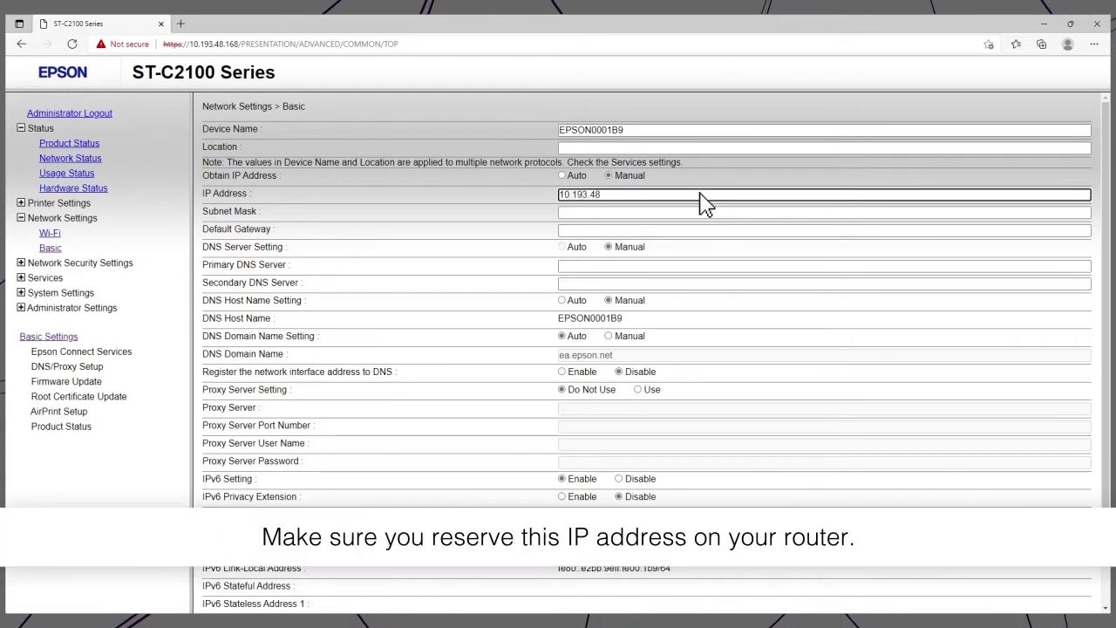
pyautogui.write('8')
pyautogui.click(700, 219)
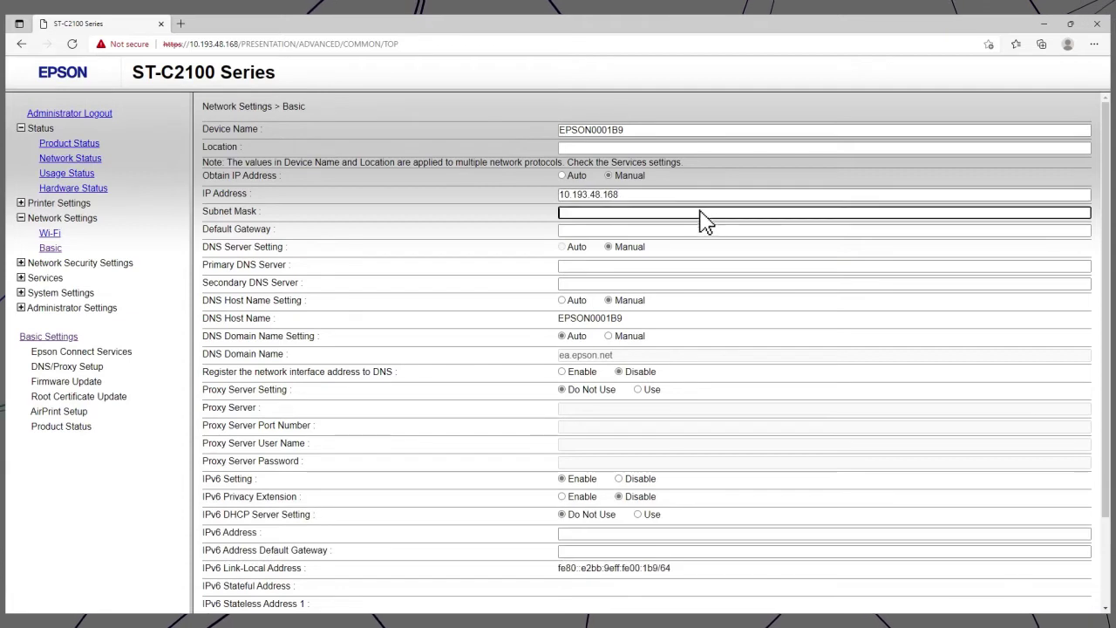
pyautogui.write('255.255.255.0')
pyautogui.click(699, 231)
pyautogui.write('10.193.48.168')
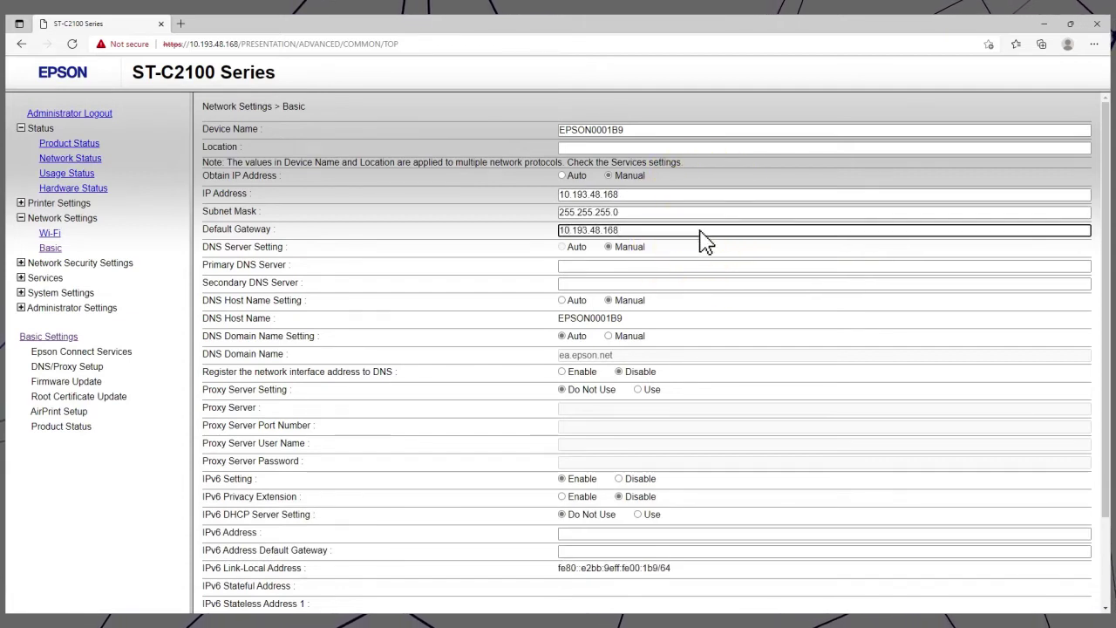
pyautogui.scroll(-2, 701, 232)
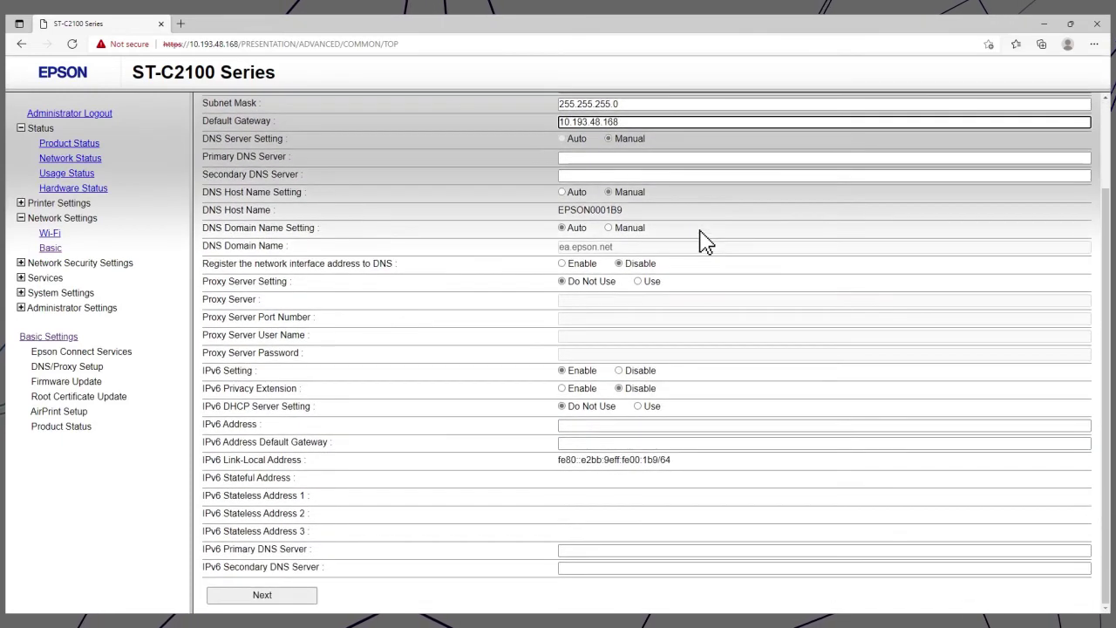
pyautogui.click(262, 597)
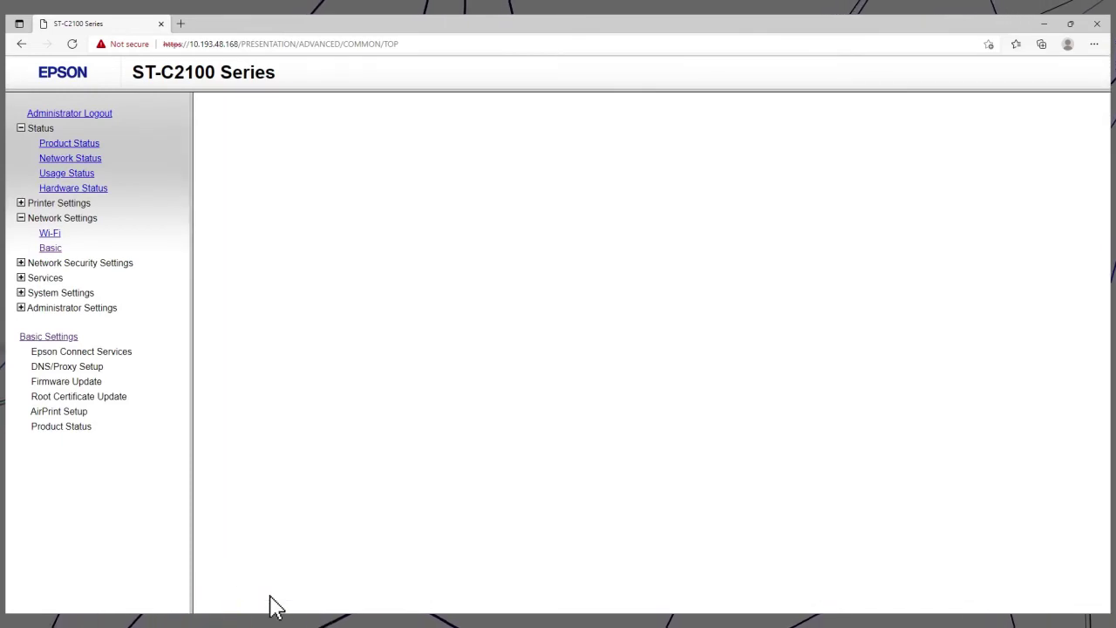
pyautogui.click(262, 529)
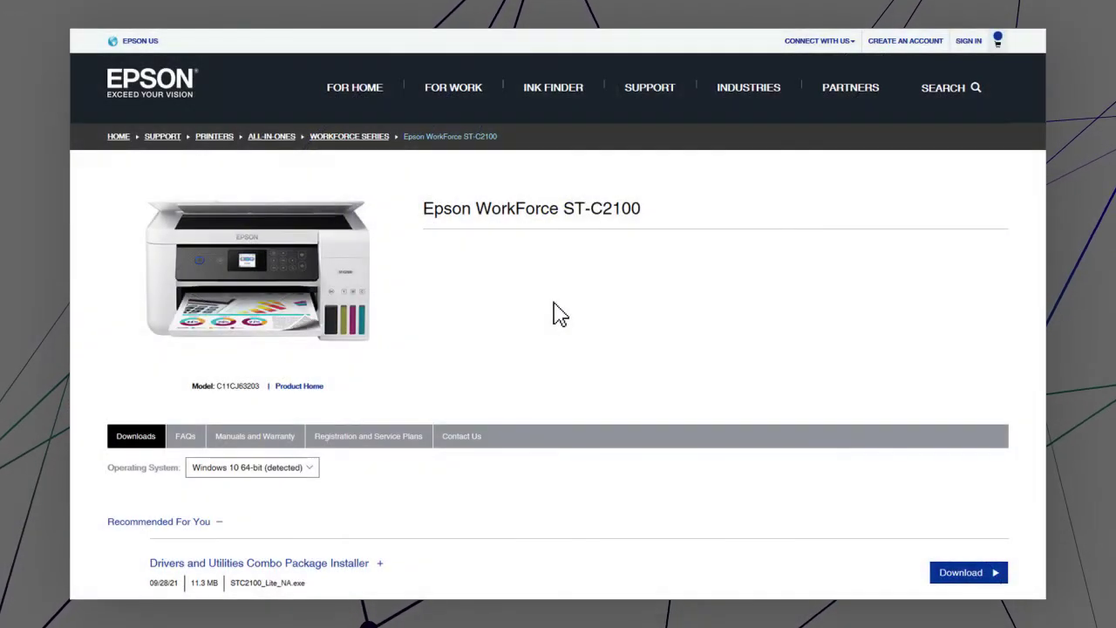
# Download the Drivers and Utilities Combo Package Installer for the WorkForce ST-C2100.
pyautogui.click(964, 581)
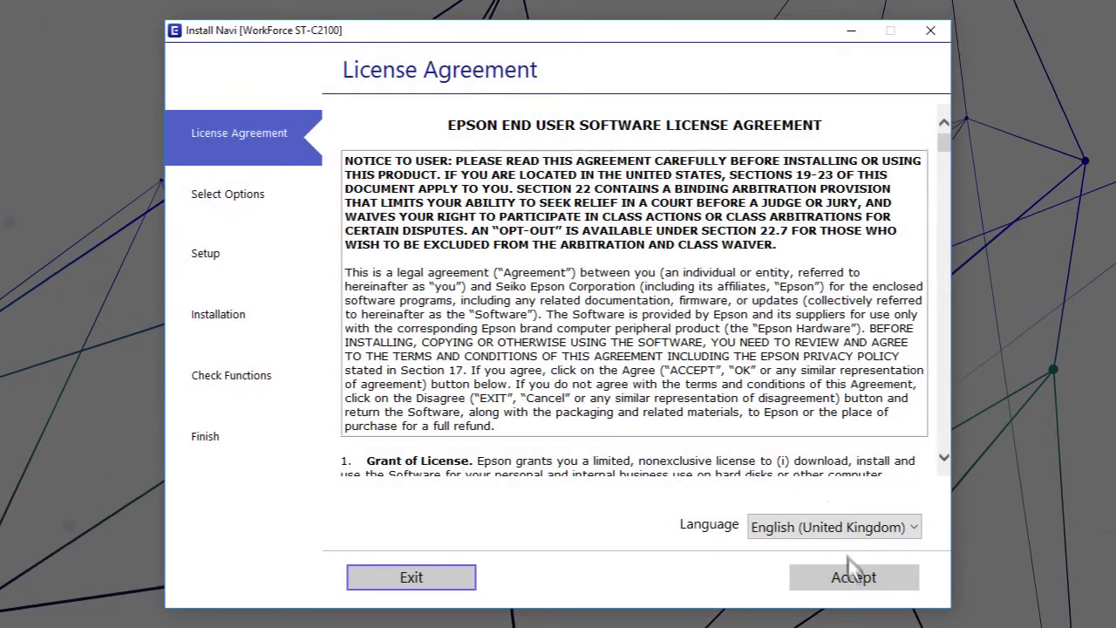
# Accept the license, confirm ink tanks filled, and add the printer by static IP 10.193.48.168.
pyautogui.click(850, 571)
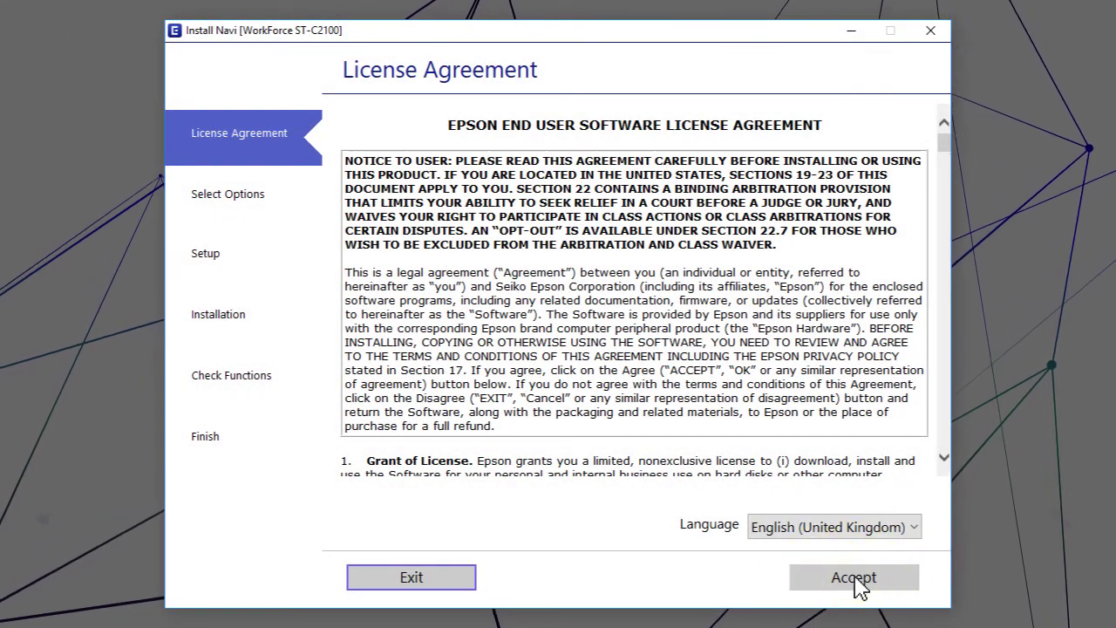
pyautogui.click(368, 498)
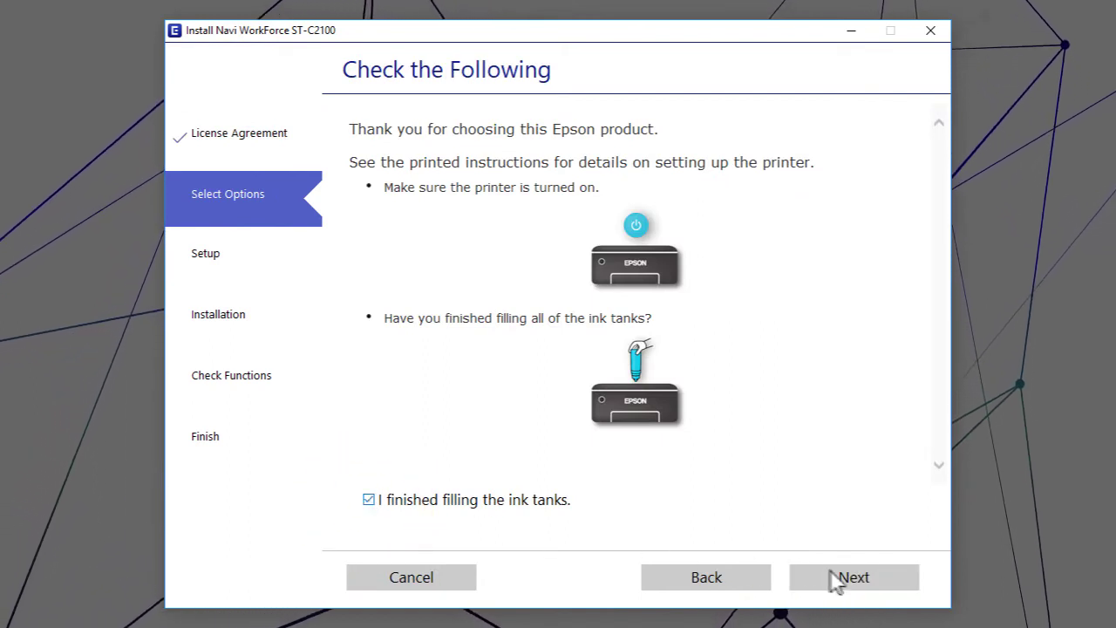
pyautogui.click(849, 578)
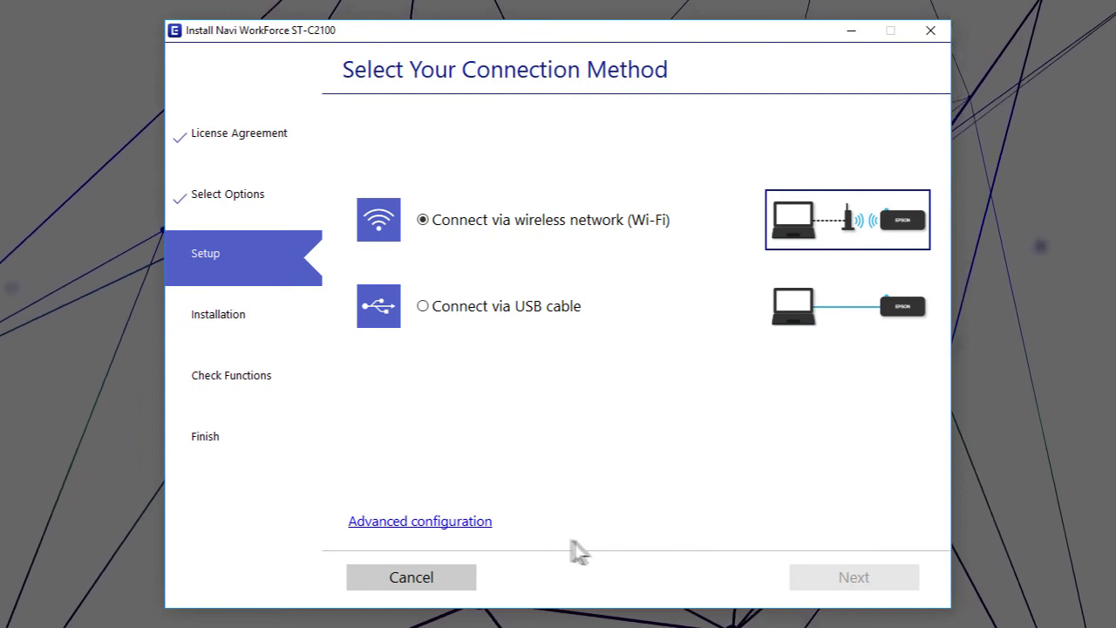
pyautogui.click(410, 523)
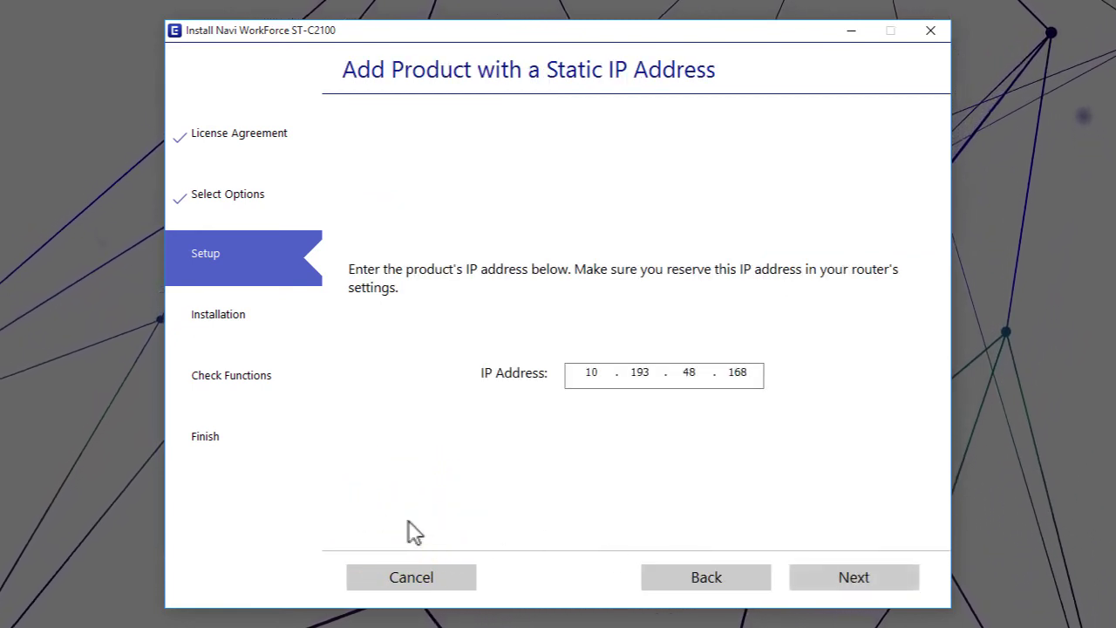
pyautogui.click(855, 586)
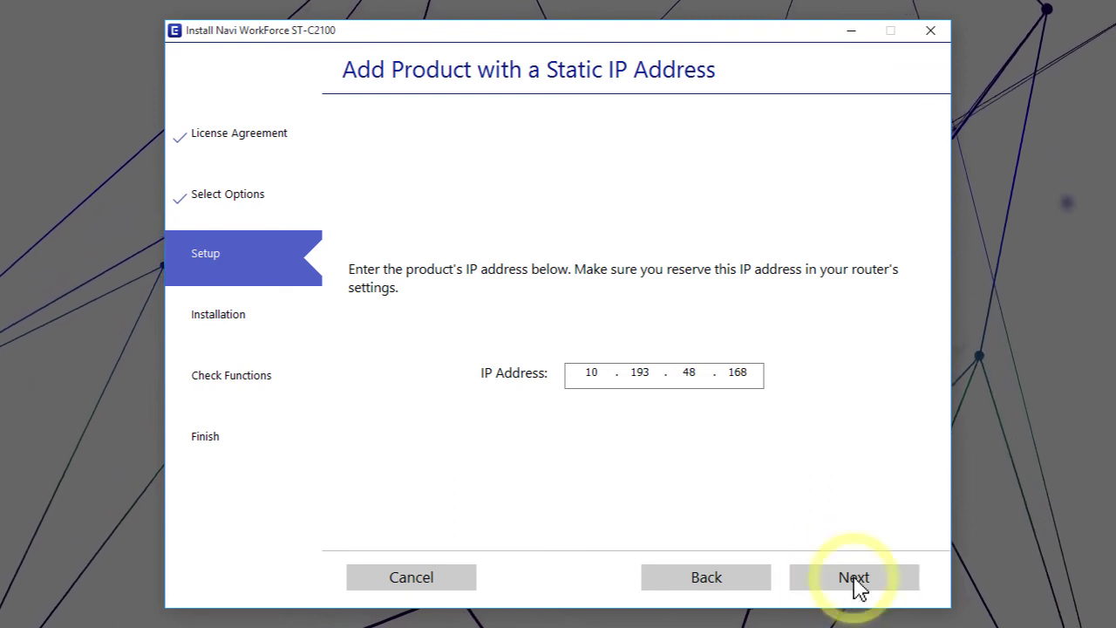